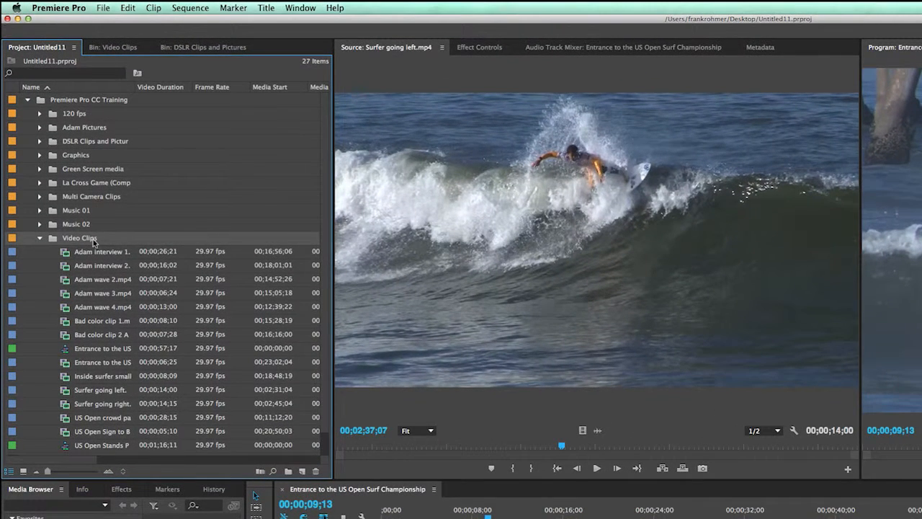
# - Mark a 4:01 in-to-out range on the Inside surfer small wave clip in the Video Clips bin and load it in the Source monitor
pyautogui.doubleClick(51, 240)
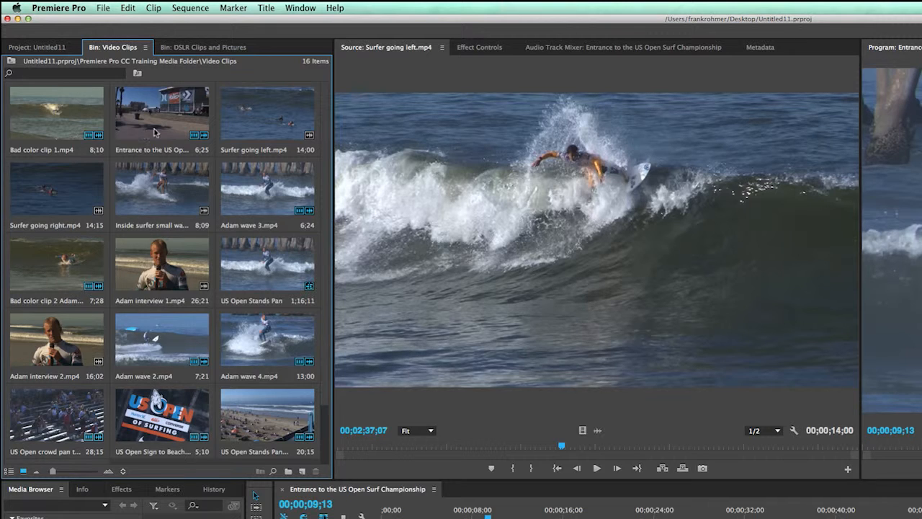
pyautogui.click(167, 208)
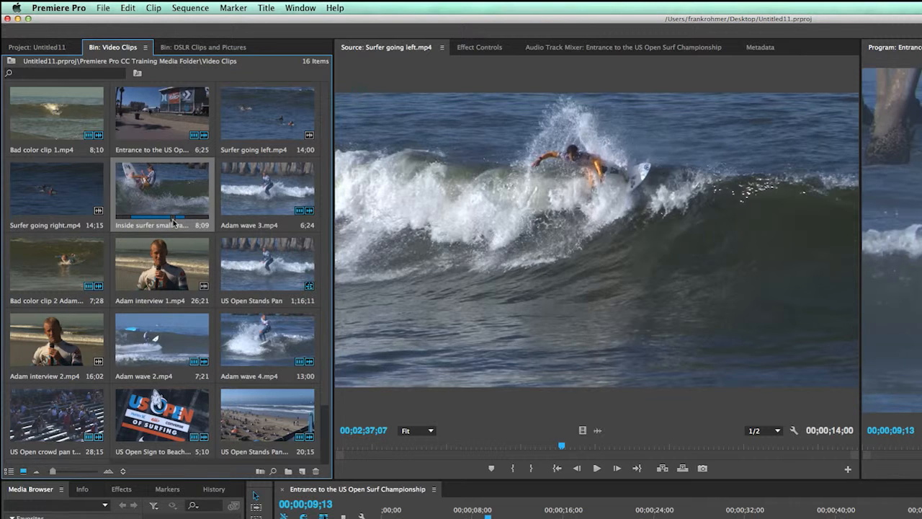
pyautogui.press('o')
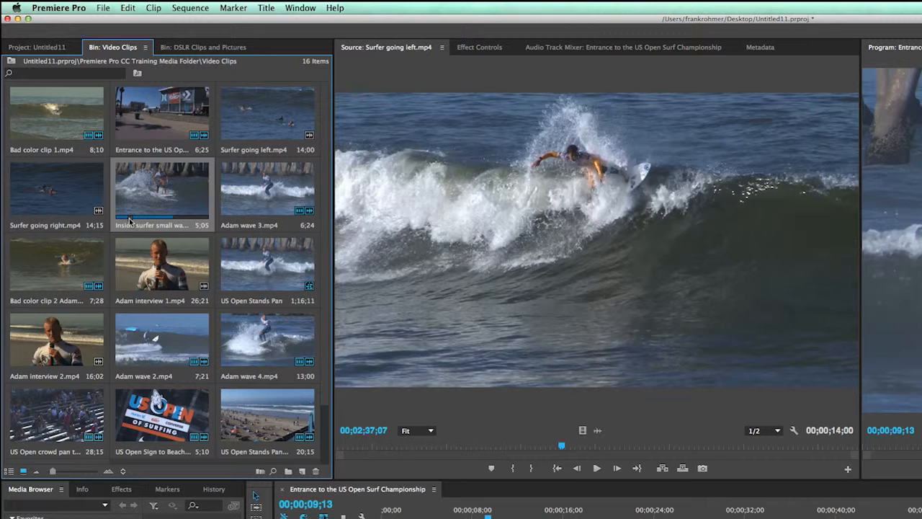
pyautogui.press('i')
pyautogui.doubleClick(162, 192)
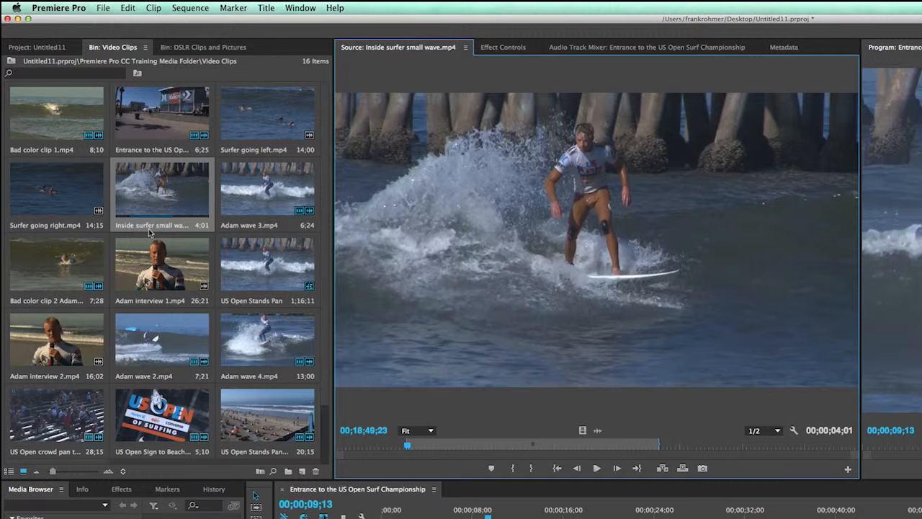
# - Load Surfer going right.mp4 in the Source monitor and mark its in point at 00;02;46;22 and out point at 00;02;56;03
pyautogui.doubleClick(62, 193)
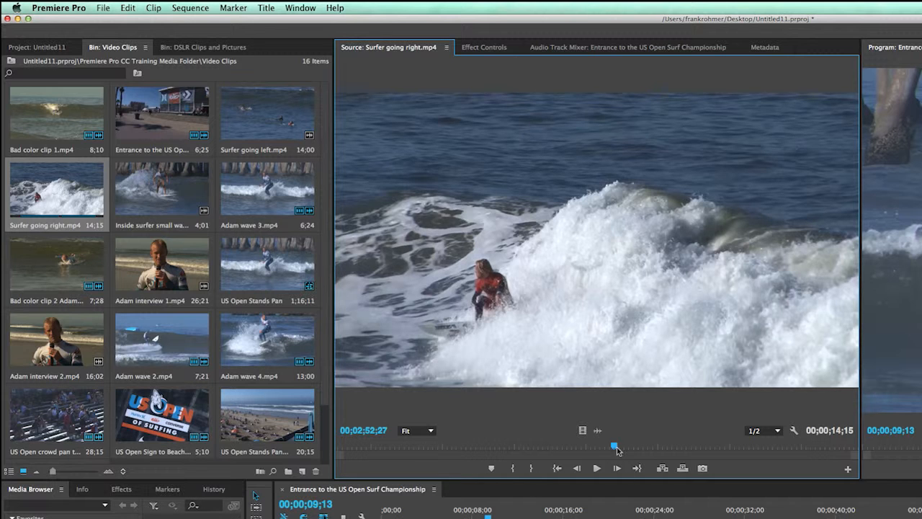
pyautogui.moveTo(617, 449); pyautogui.dragTo(394, 449)
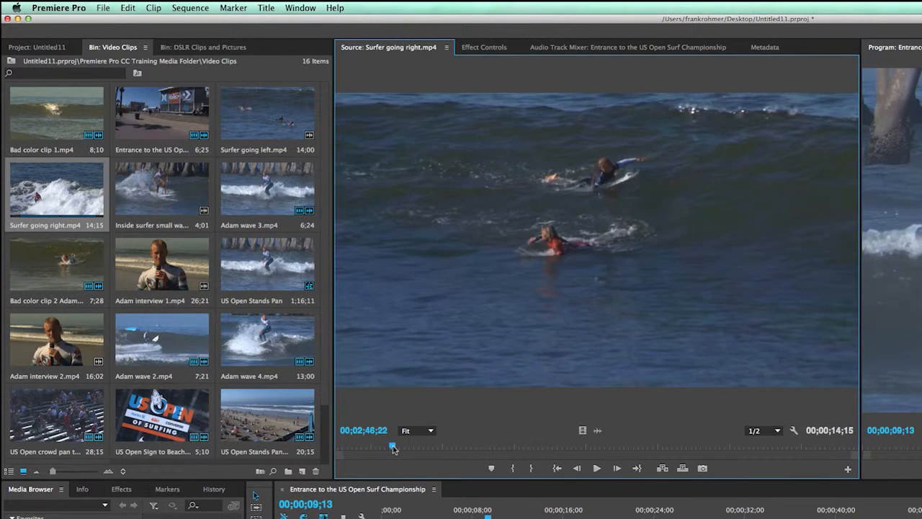
pyautogui.press('i')
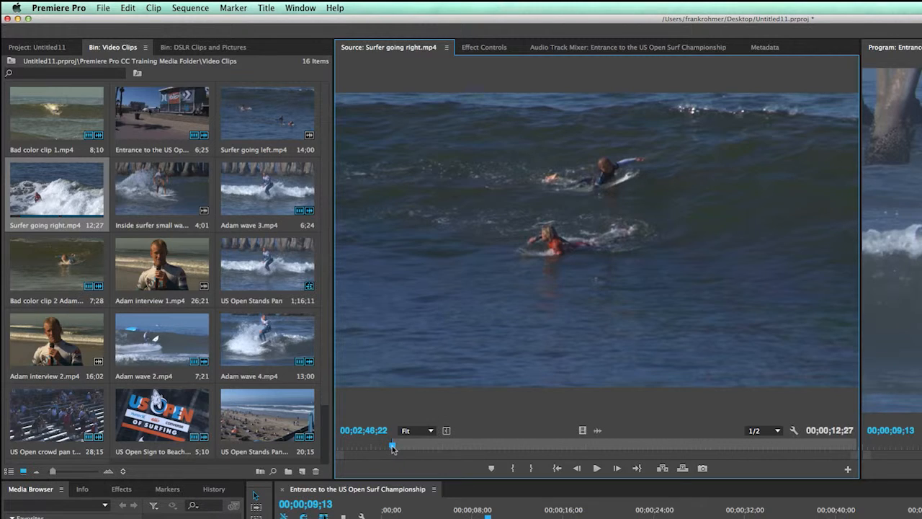
pyautogui.moveTo(392, 448); pyautogui.dragTo(735, 460)
pyautogui.press('o')
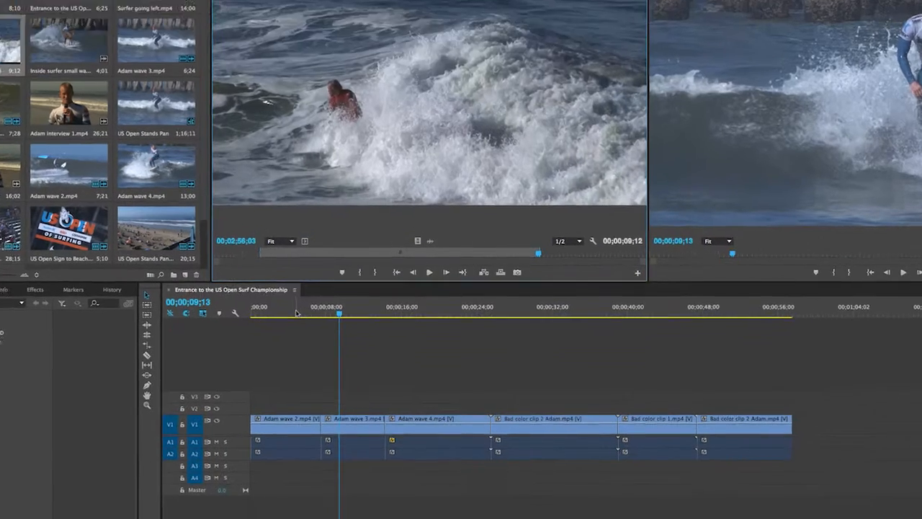
# - Trim the end of Adam wave 2.mp4 in the sequence back to 00;00;06;07 and close the gap after it
pyautogui.click(296, 312)
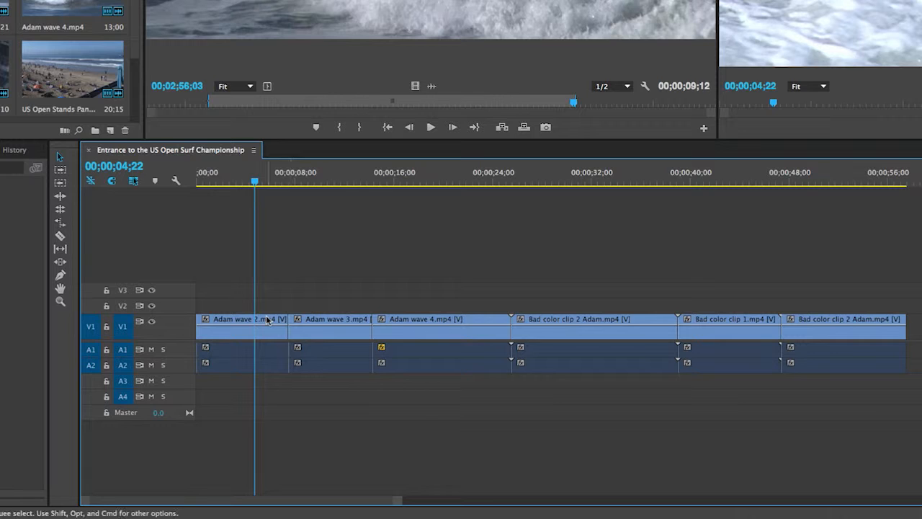
pyautogui.moveTo(257, 183); pyautogui.dragTo(276, 186)
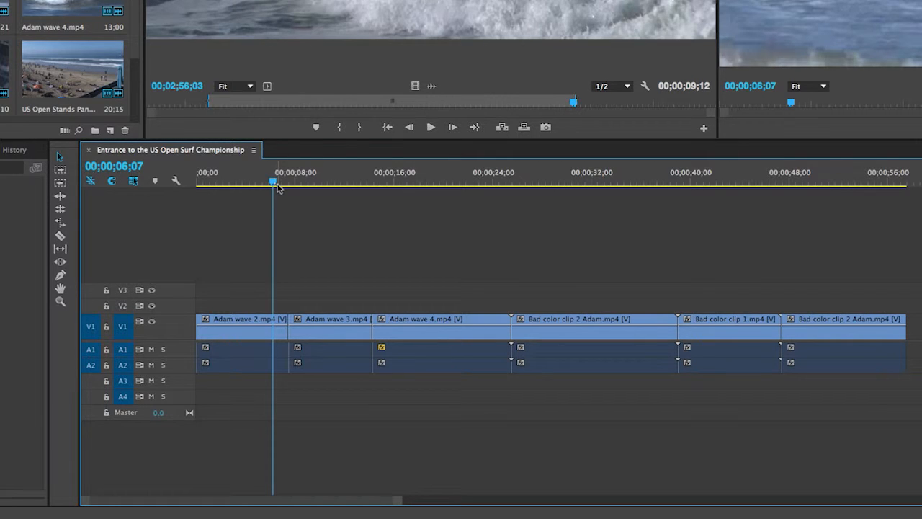
pyautogui.click(286, 319)
pyautogui.moveTo(286, 320); pyautogui.dragTo(273, 320)
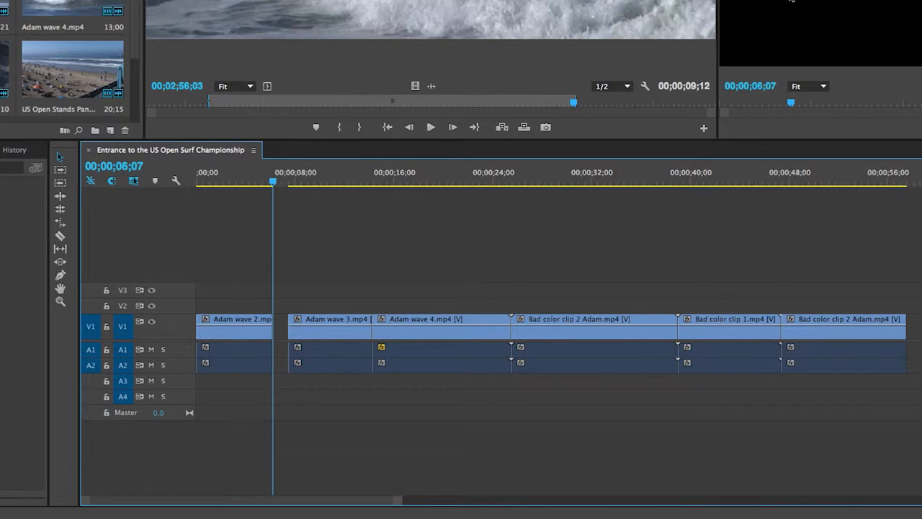
pyautogui.click(281, 330)
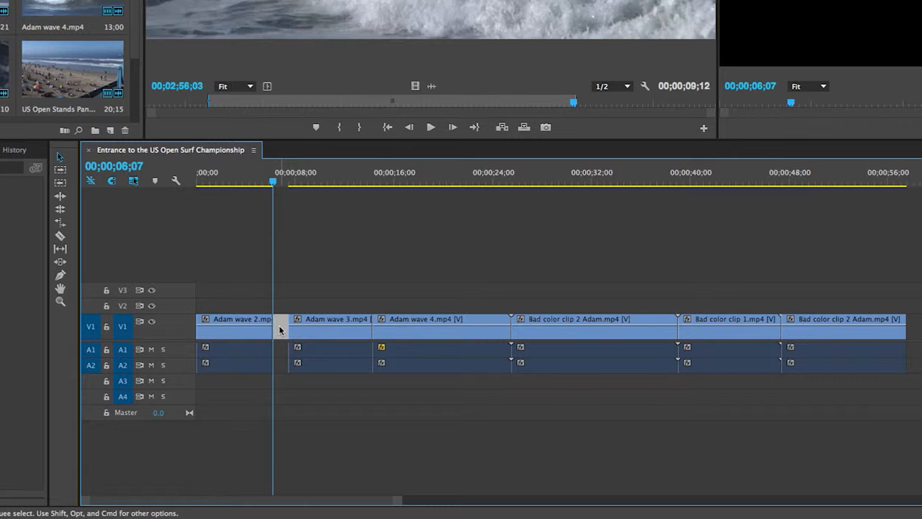
pyautogui.press('Delete')
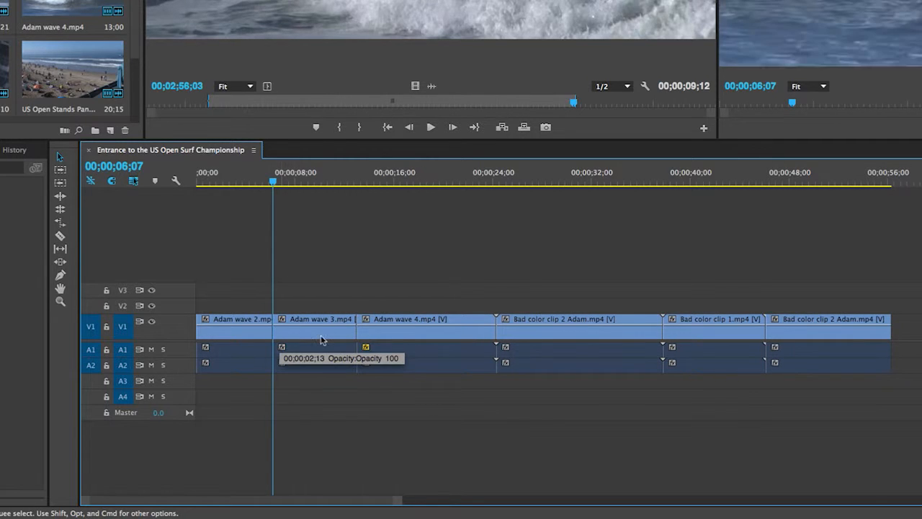
# - Trim the start of Adam wave 2.mp4 in to 00;00;00;29 and close the gap at the beginning of the sequence
pyautogui.click(208, 182)
pyautogui.moveTo(210, 182); pyautogui.dragTo(208, 183)
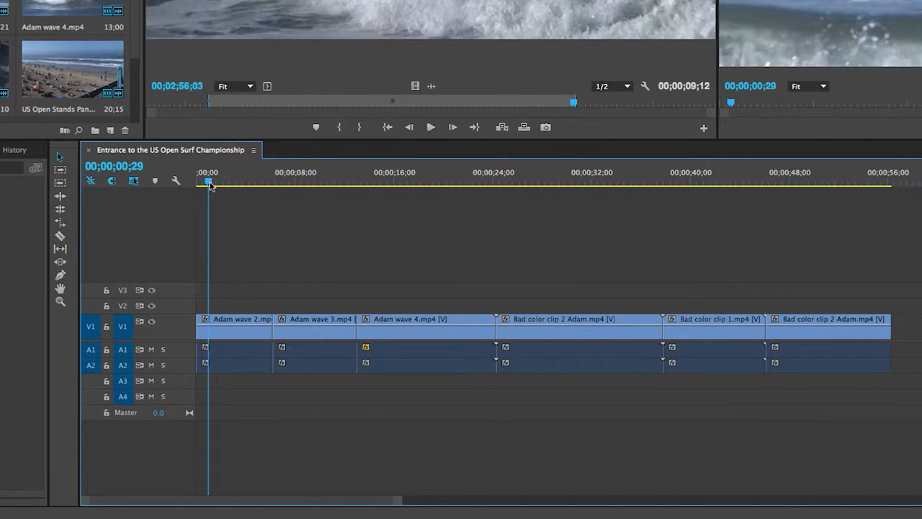
pyautogui.click(202, 320)
pyautogui.moveTo(203, 321); pyautogui.dragTo(211, 321)
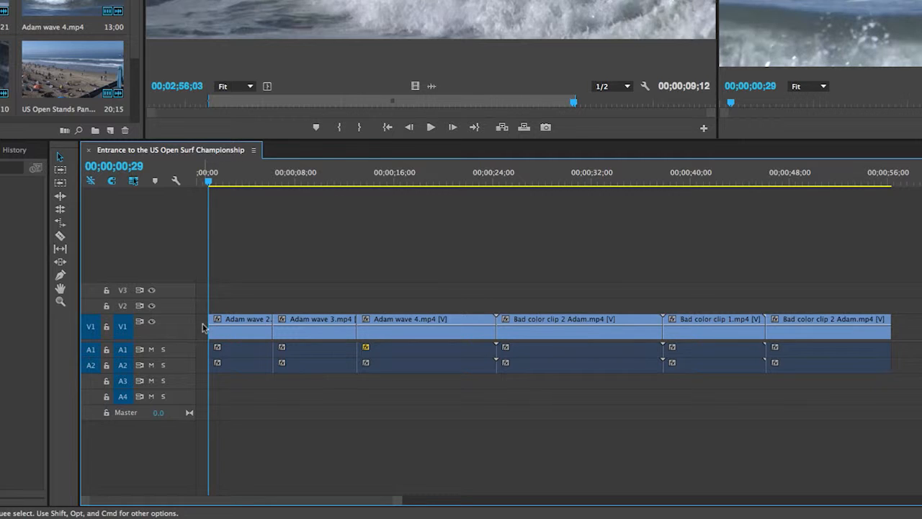
pyautogui.press('BackSpace')
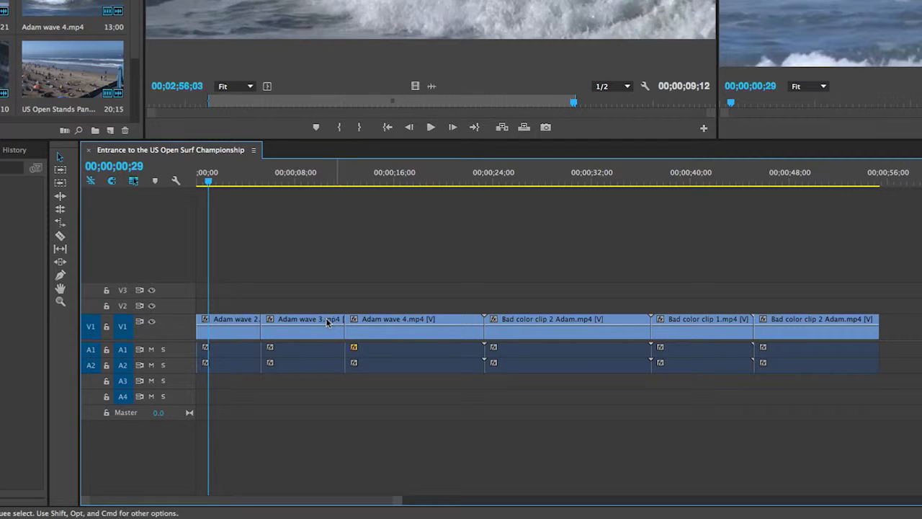
# - Try shifting all clips from Adam wave 4.mp4 onward later in time and extending Adam wave 3.mp4's end by about 1;20, and undo both edits
pyautogui.click(322, 181)
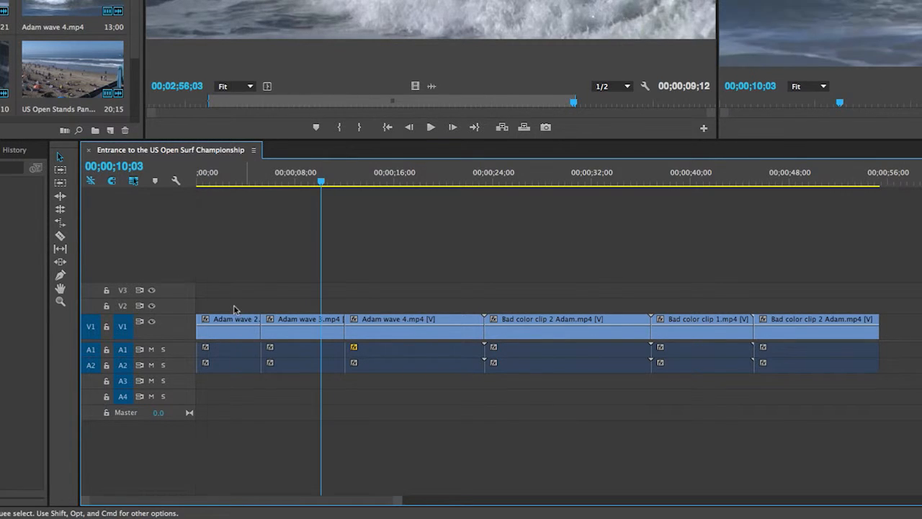
pyautogui.press('super+s')
pyautogui.moveTo(406, 274); pyautogui.dragTo(850, 391)
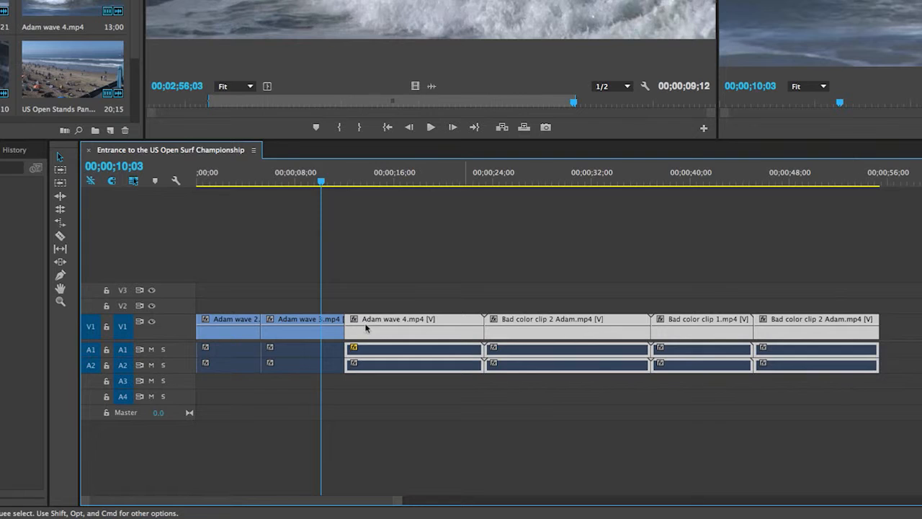
pyautogui.moveTo(428, 324); pyautogui.dragTo(478, 326)
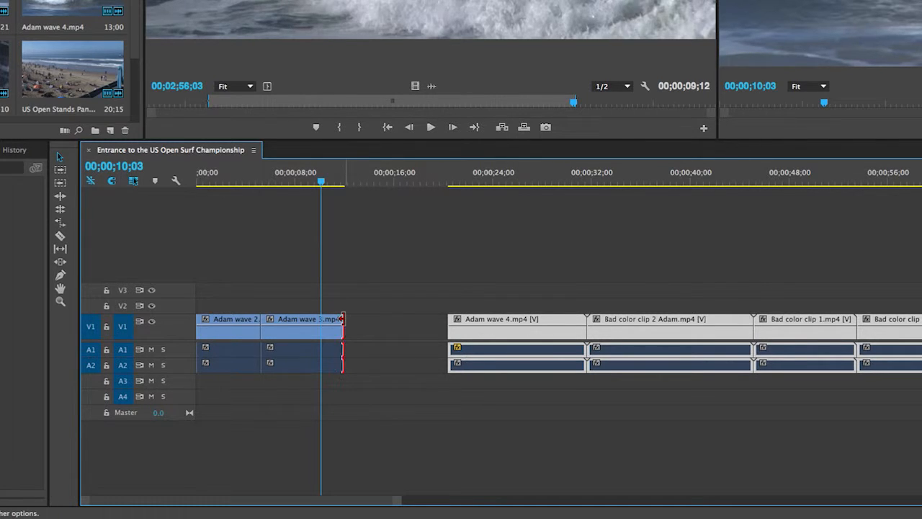
pyautogui.moveTo(342, 318); pyautogui.dragTo(362, 321)
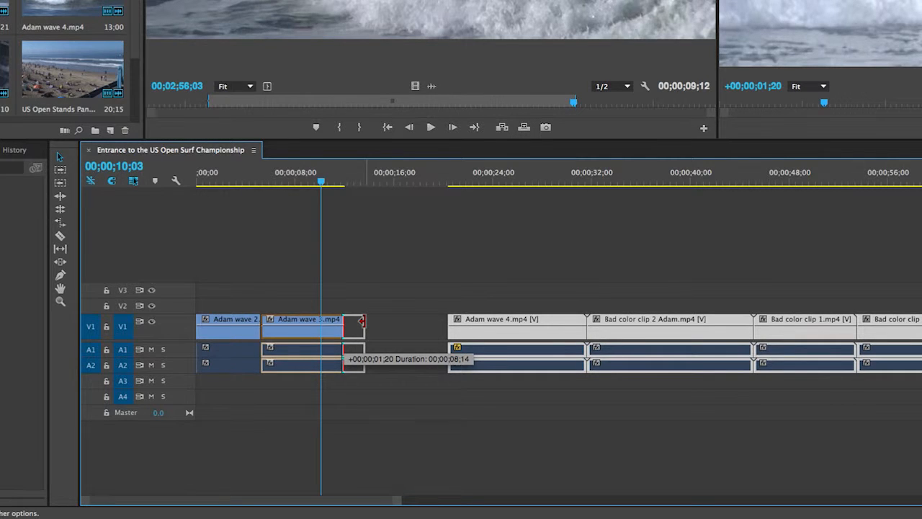
pyautogui.moveTo(362, 320); pyautogui.dragTo(364, 321)
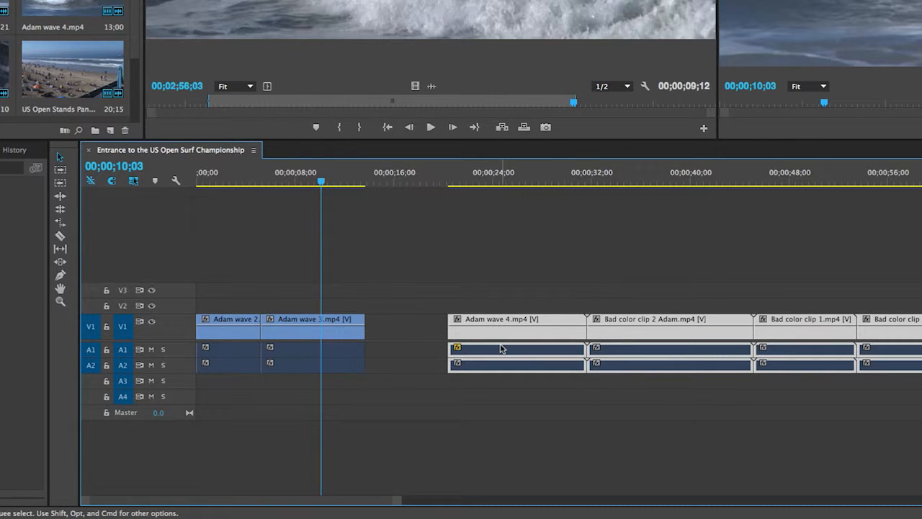
pyautogui.press('super+z')
pyautogui.press('super+z')
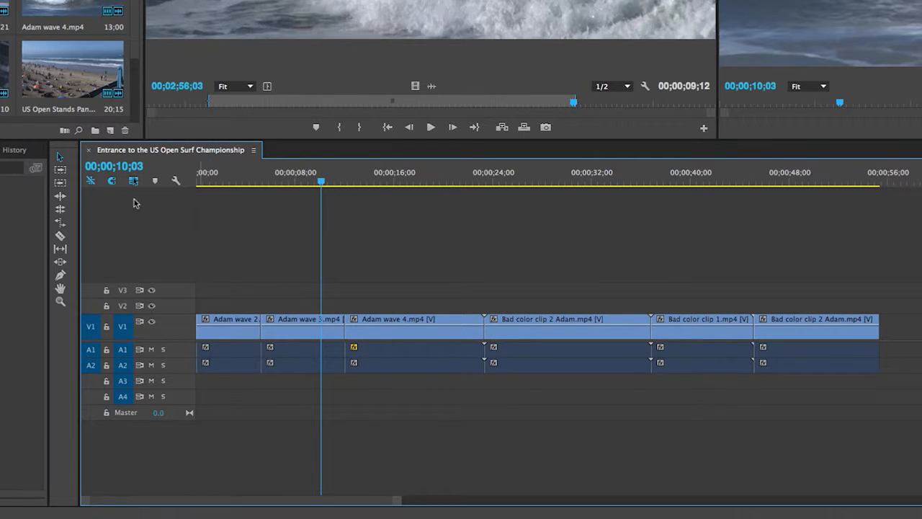
# - Try to extend the end of Adam wave 3.mp4 directly into the adjoining Adam wave 4.mp4 clip
pyautogui.click(339, 318)
pyautogui.moveTo(339, 318); pyautogui.dragTo(389, 325)
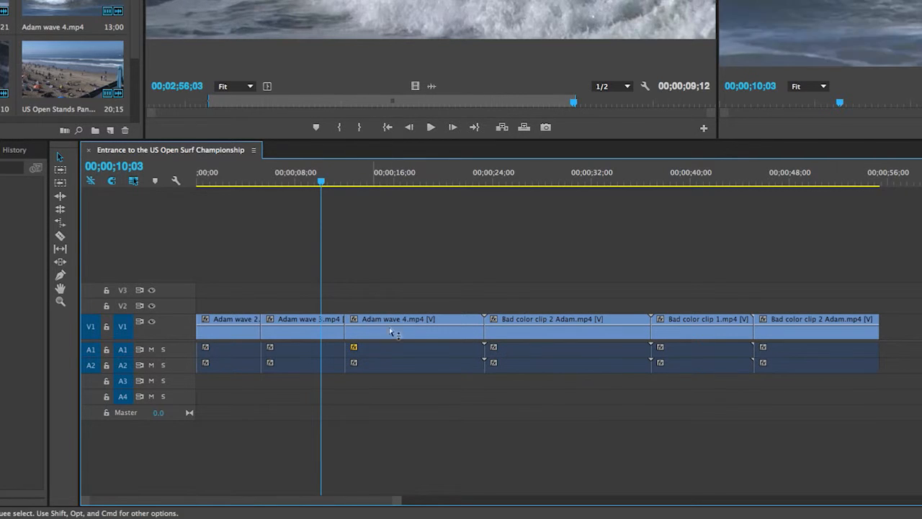
pyautogui.click(342, 320)
pyautogui.moveTo(342, 321)
pyautogui.mouseDown()
pyautogui.moveTo(358, 319)
pyautogui.moveTo(336, 319)
pyautogui.moveTo(344, 320)
pyautogui.mouseUp()
# - Extend the end of Adam wave 3.mp4 into space made by shifting all following clips later, and delete the remaining gap
pyautogui.moveTo(459, 290); pyautogui.dragTo(877, 398)
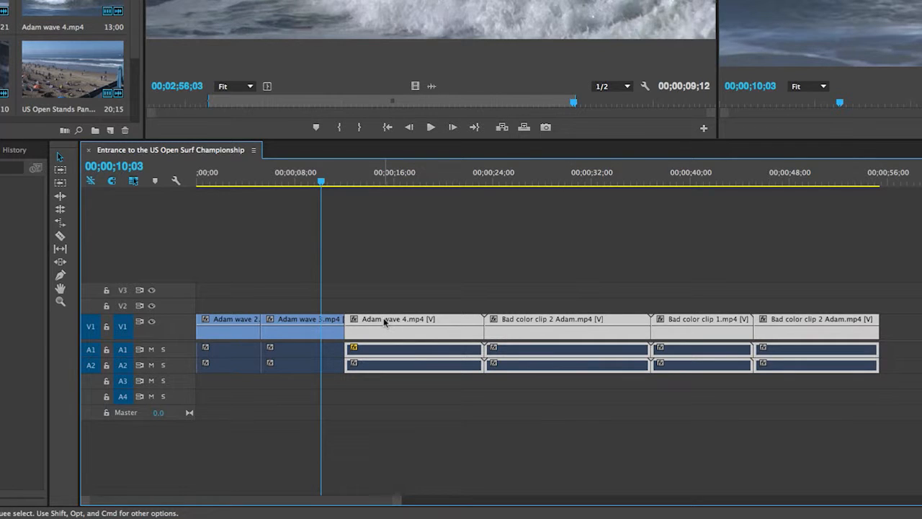
pyautogui.moveTo(383, 322); pyautogui.dragTo(431, 329)
pyautogui.moveTo(344, 327); pyautogui.dragTo(376, 316)
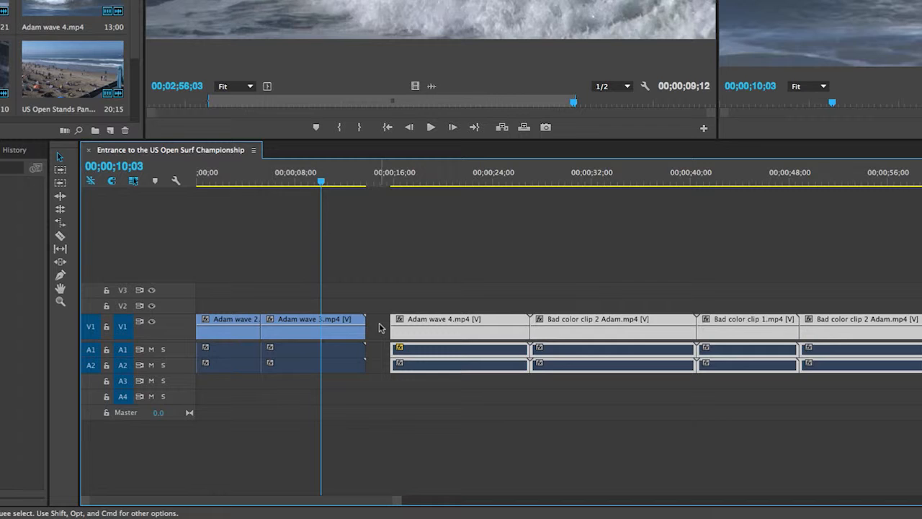
pyautogui.click(379, 325)
pyautogui.press('Delete')
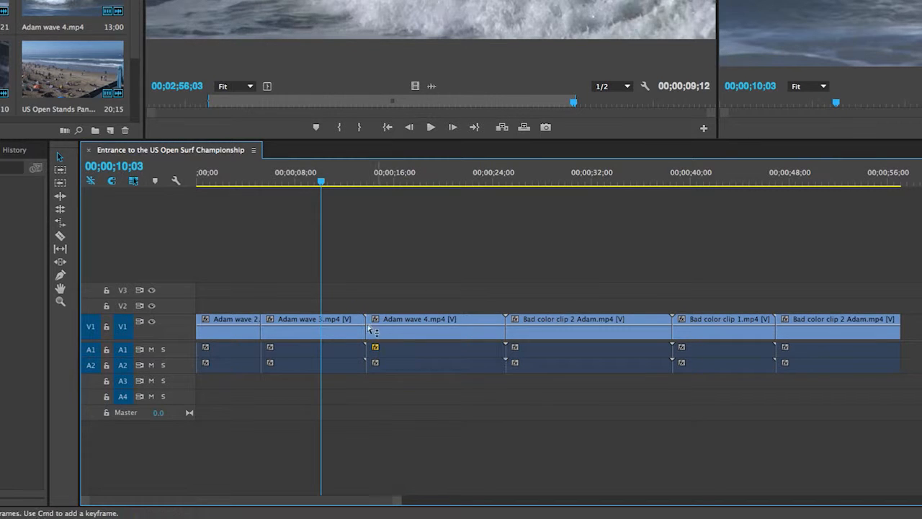
# - Trim the end of Adam wave 3.mp4 back to about 00;00;11;10 and delete the gap after it
pyautogui.moveTo(365, 322); pyautogui.dragTo(343, 324)
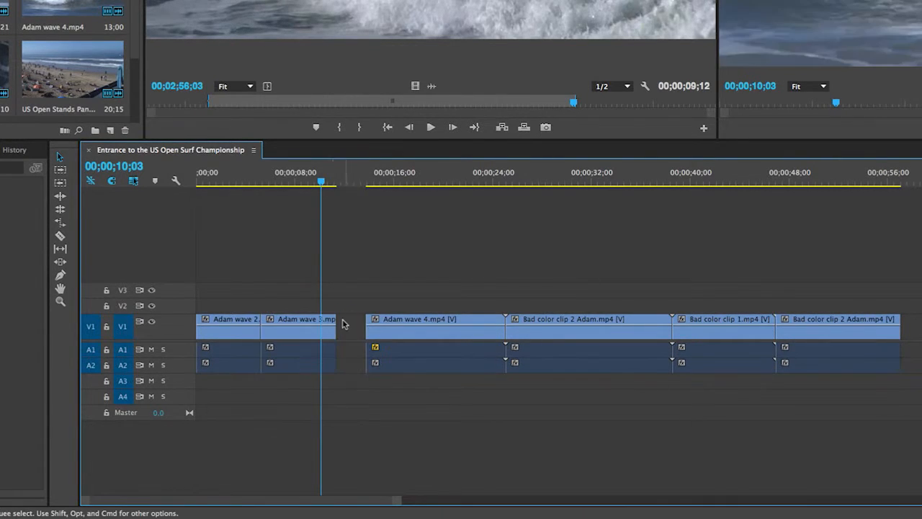
pyautogui.click(347, 320)
pyautogui.press('Delete')
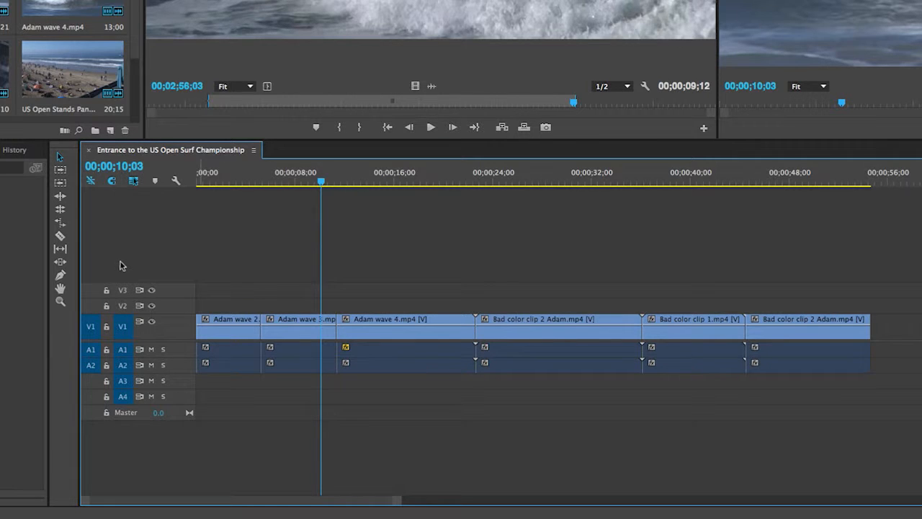
# - Extend the end of Adam wave 3.mp4 with the Ripple Edit tool, and undo the edit
pyautogui.click(60, 196)
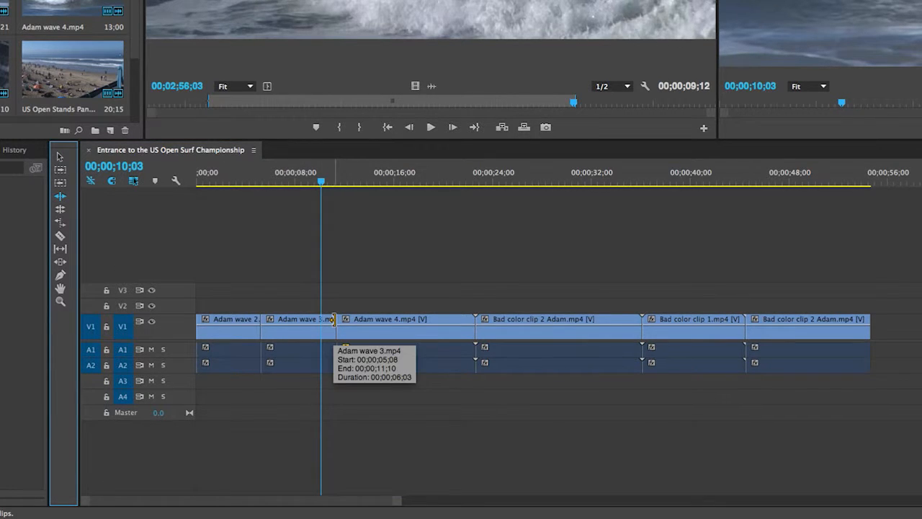
pyautogui.moveTo(332, 320); pyautogui.dragTo(363, 318)
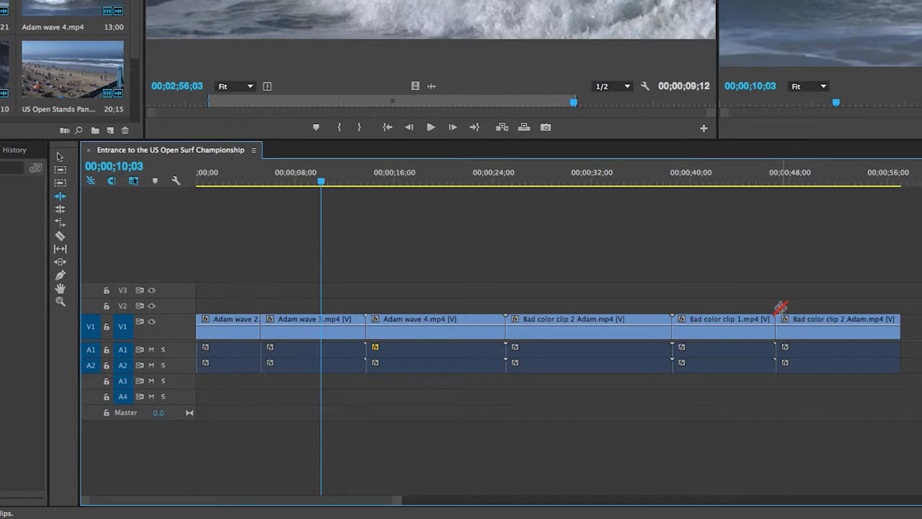
pyautogui.hotkey('ctrl', 'z')
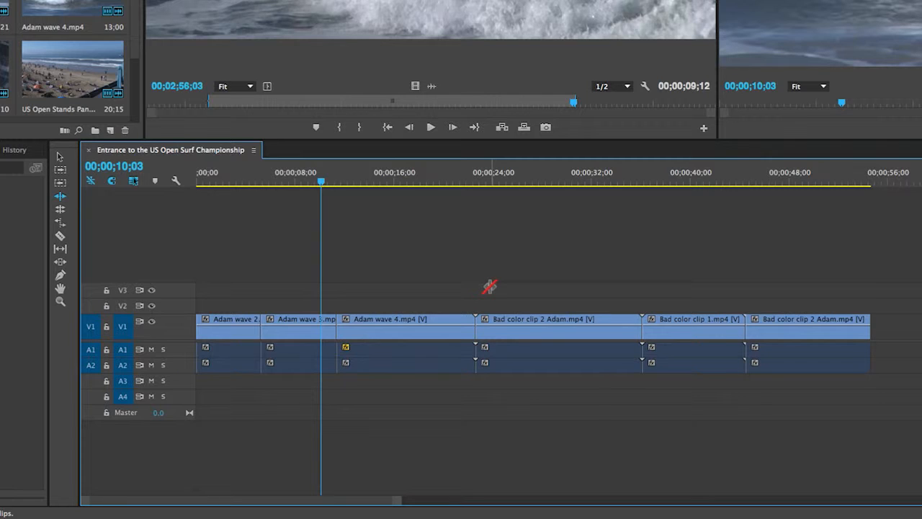
# - Trim both ends of Adam wave 4.mp4 inward with the Selection tool and ripple delete the gap before the clip
pyautogui.press('a')
pyautogui.press('v')
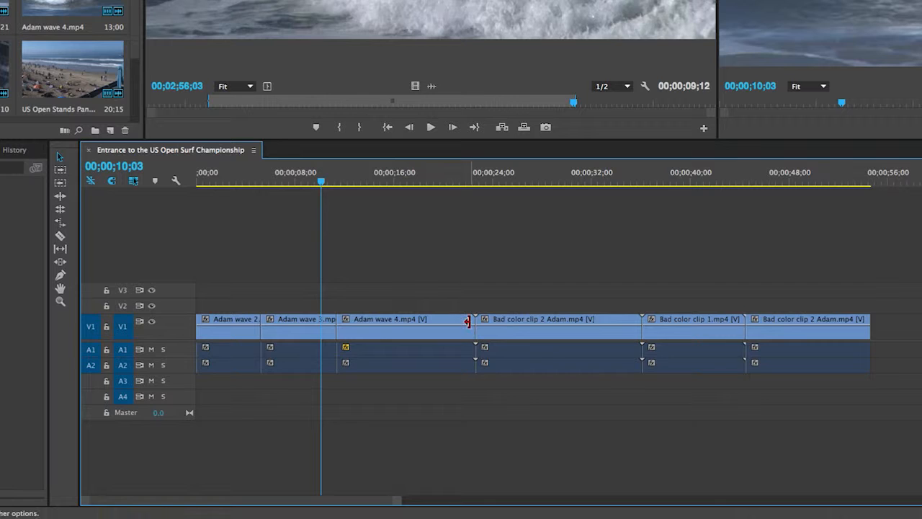
pyautogui.moveTo(468, 323); pyautogui.dragTo(447, 325)
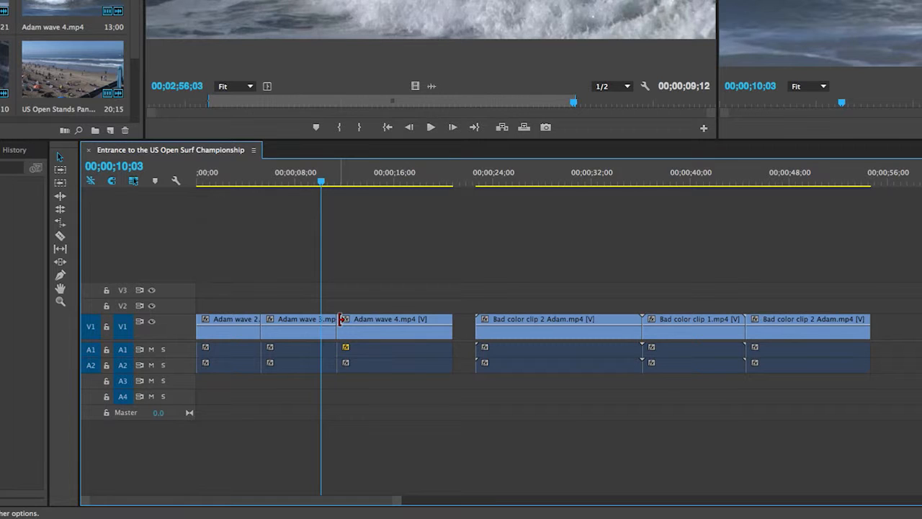
pyautogui.moveTo(340, 319); pyautogui.dragTo(362, 322)
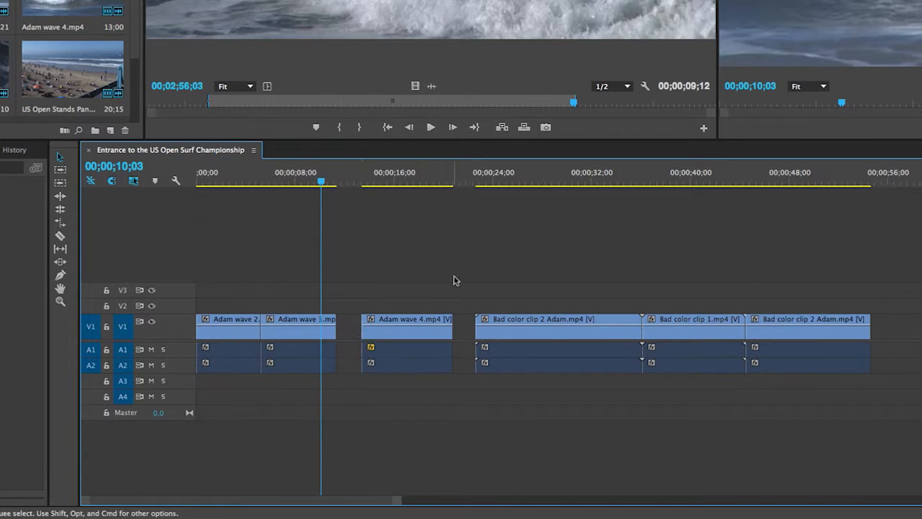
pyautogui.rightClick(348, 319)
pyautogui.click(361, 350)
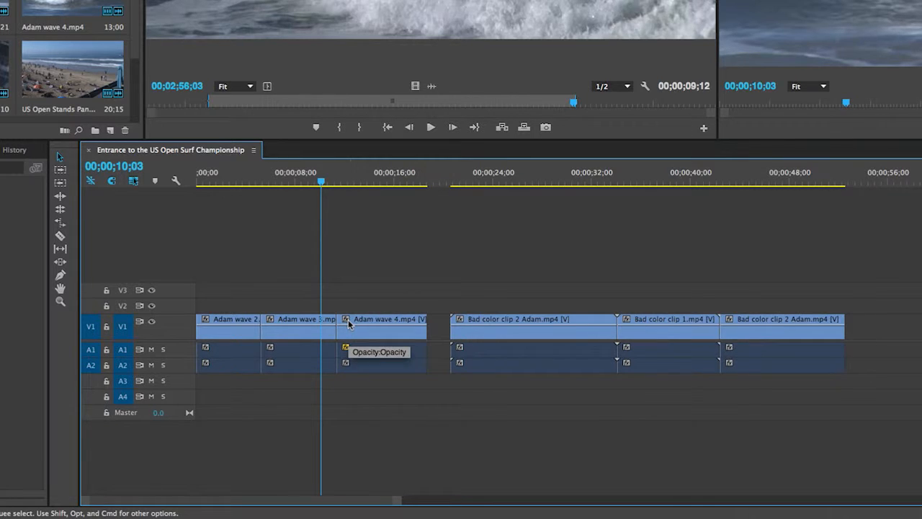
# - Ripple delete the gap between Adam wave 4.mp4 and the first Bad color clip 2 Adam.mp4
pyautogui.rightClick(437, 324)
pyautogui.click(443, 350)
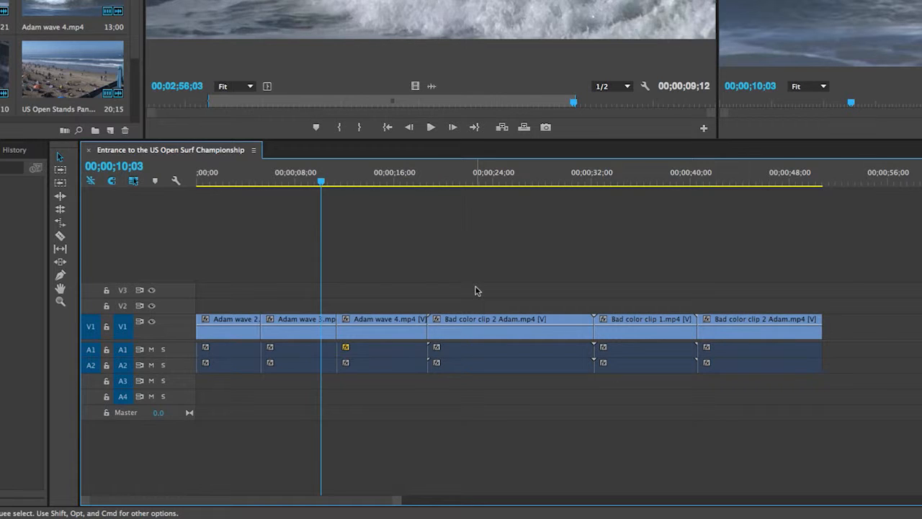
# - Cut the first Bad color clip 2 Adam.mp4 at 00;00;20;15 with the Razor tool and ripple delete the short piece before the cut
pyautogui.click(61, 238)
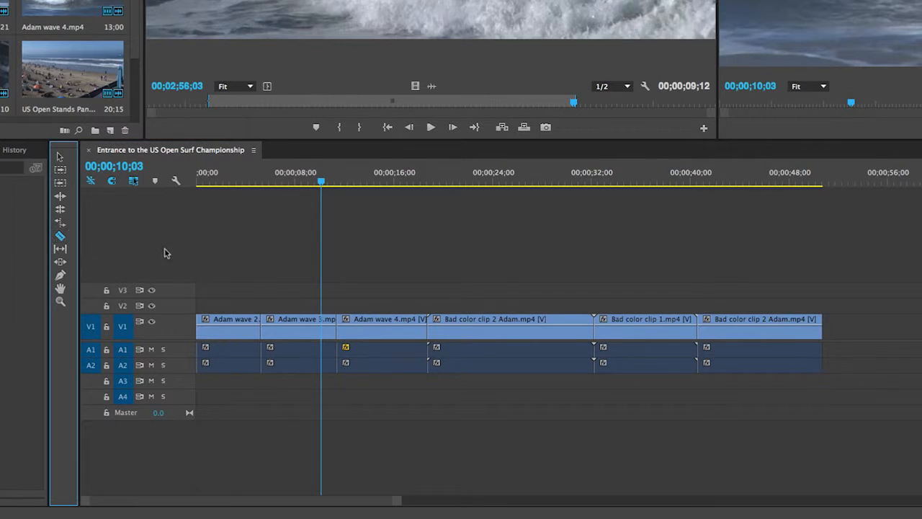
pyautogui.moveTo(318, 187); pyautogui.dragTo(453, 190)
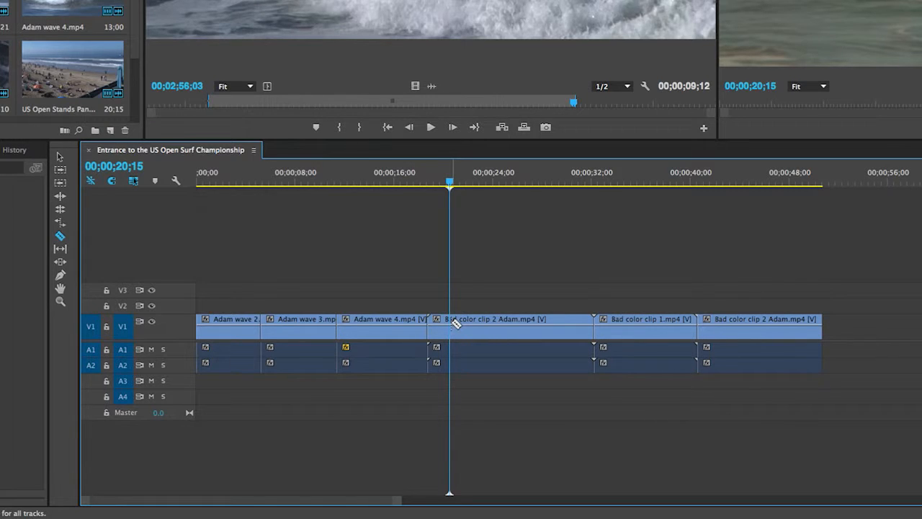
pyautogui.click(454, 323)
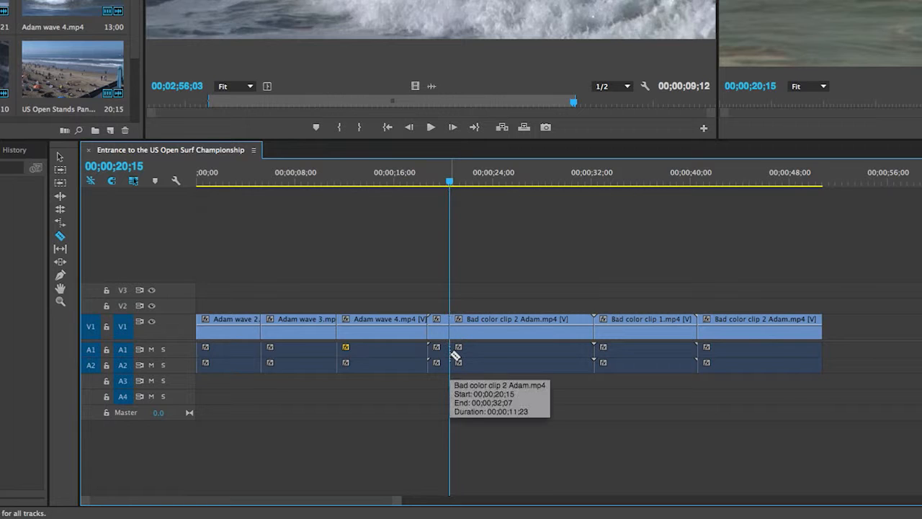
pyautogui.press('v')
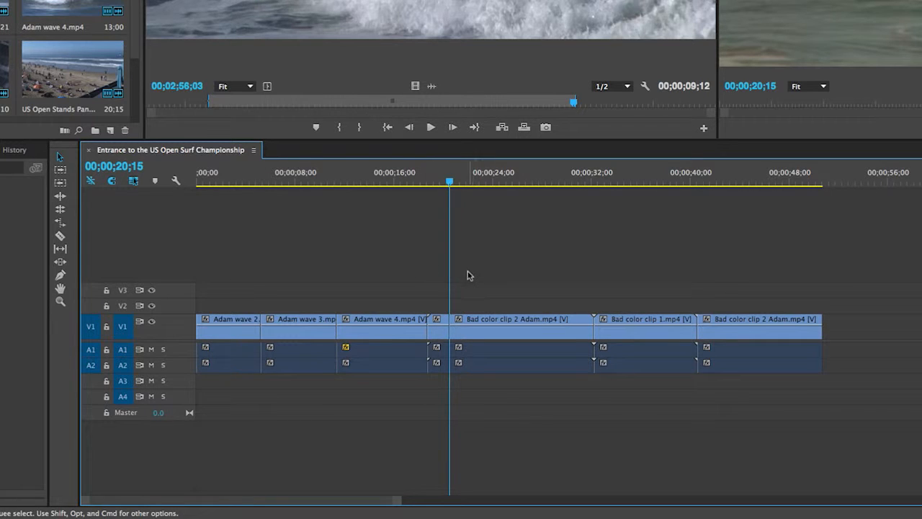
pyautogui.click(439, 325)
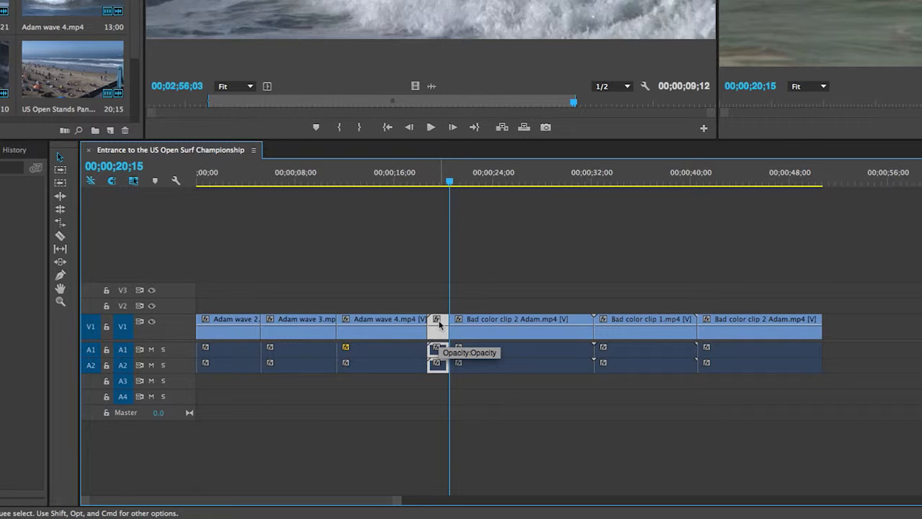
pyautogui.hotkey('alt', 'BackSpace')
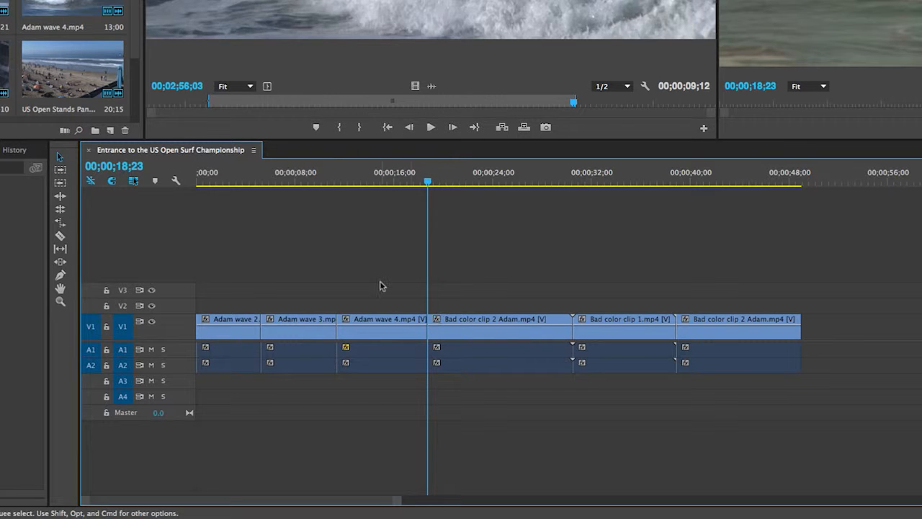
# - Cut the first Bad color clip 2 Adam.mp4 at 00;00;28;12 with the Razor tool and ripple delete the piece after the cut
pyautogui.click(60, 235)
pyautogui.moveTo(513, 182); pyautogui.dragTo(547, 181)
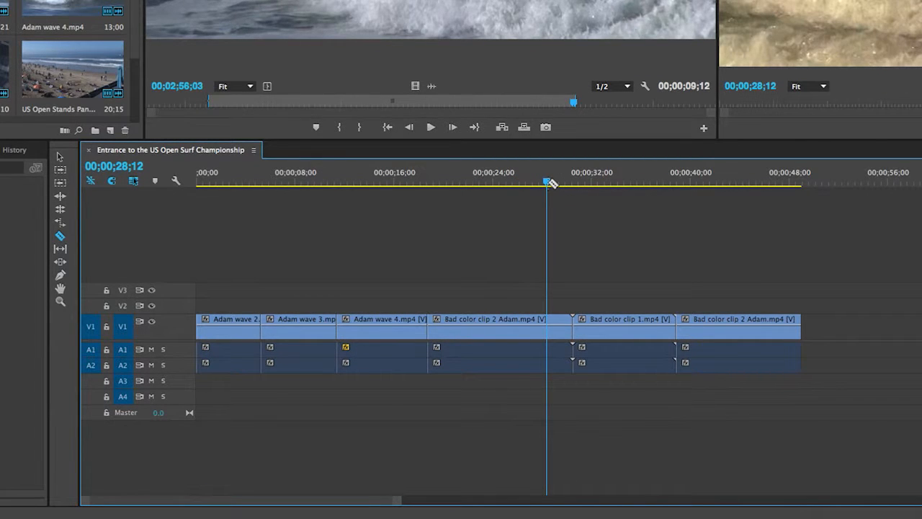
pyautogui.click(549, 362)
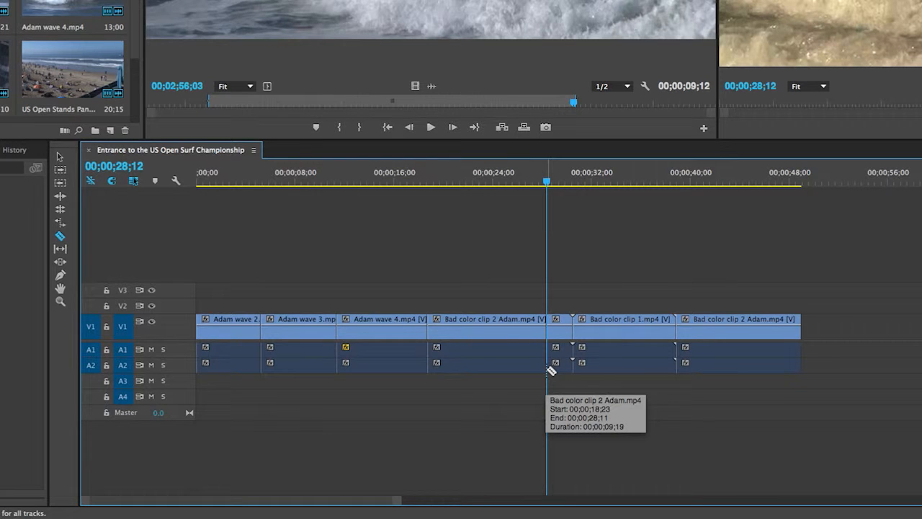
pyautogui.press('v')
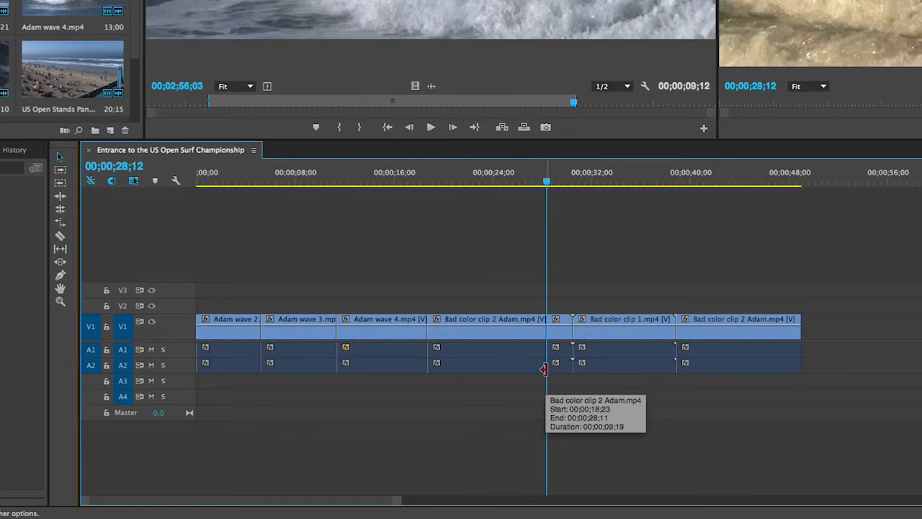
pyautogui.click(564, 323)
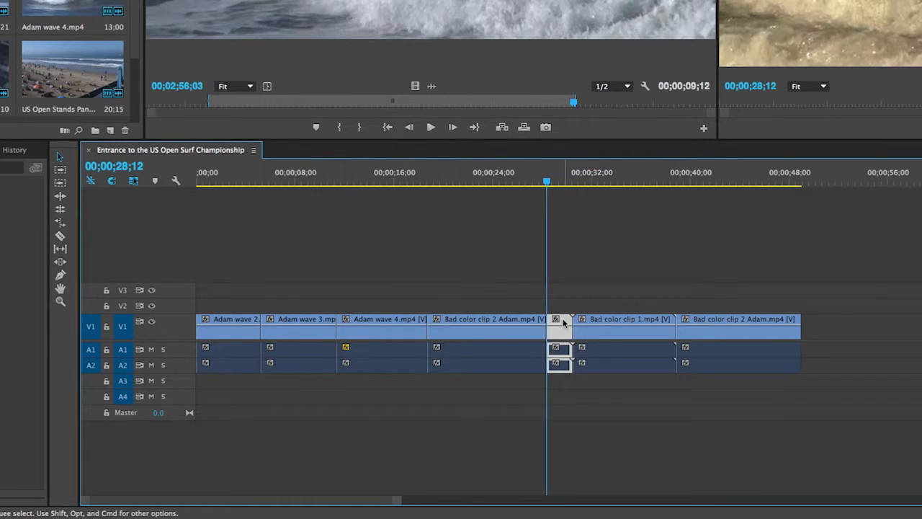
pyautogui.hotkey('shift', 'Delete')
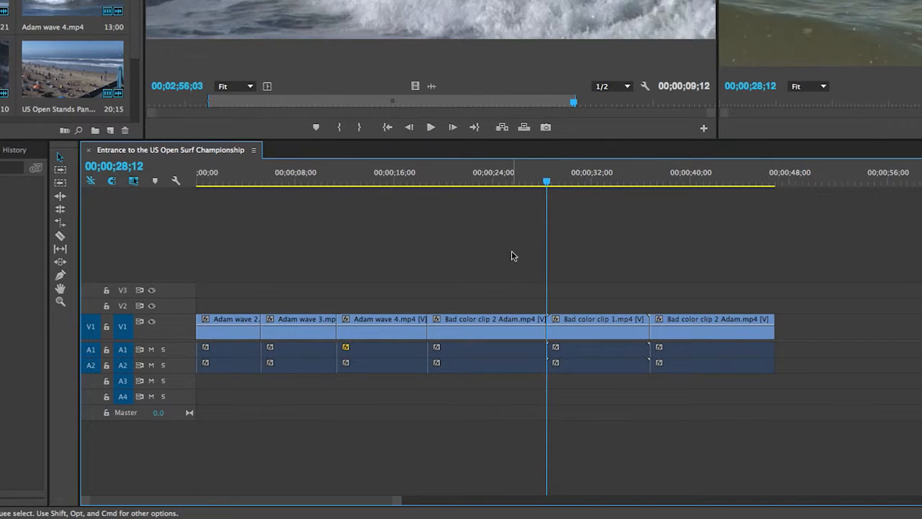
# - Move the last clip later on the timeline and shift Bad color clip 1.mp4 later by about 20 frames, leaving gaps on both its sides
pyautogui.moveTo(545, 181); pyautogui.dragTo(530, 186)
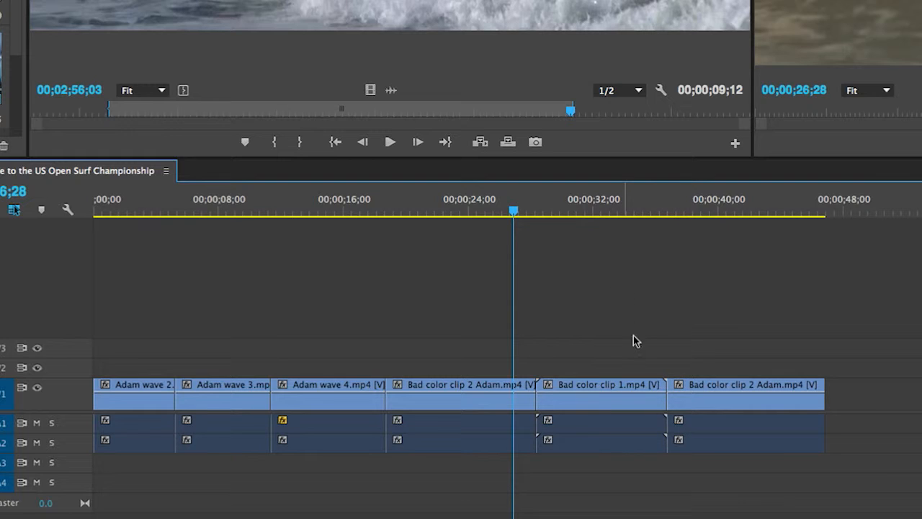
pyautogui.moveTo(717, 385); pyautogui.dragTo(754, 393)
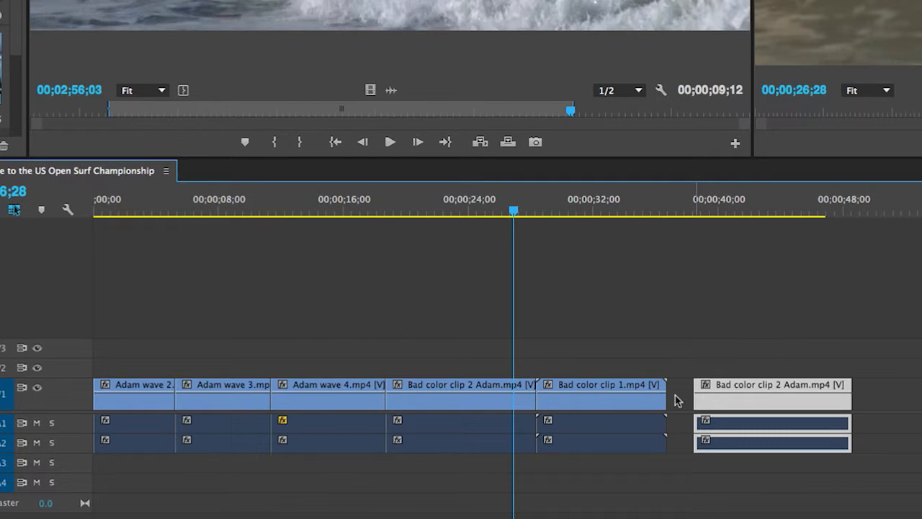
pyautogui.moveTo(624, 386); pyautogui.dragTo(634, 389)
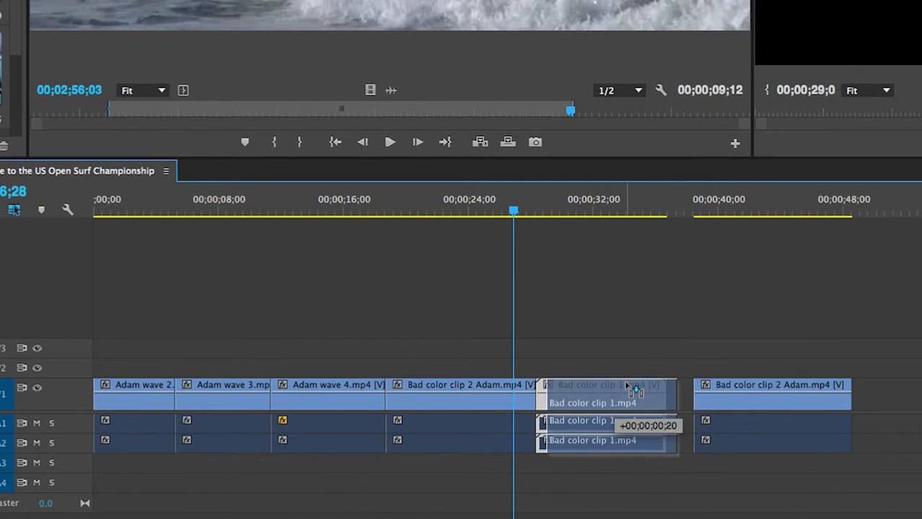
pyautogui.click(554, 385)
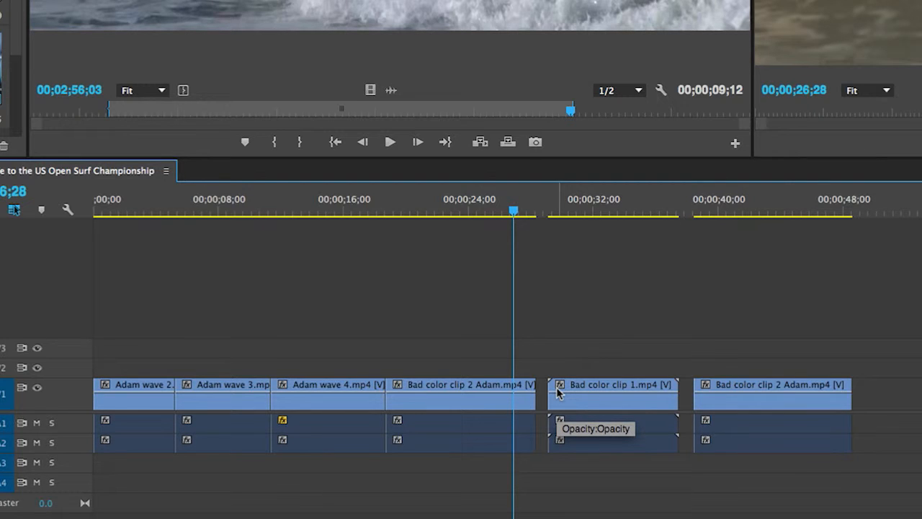
# - Open the timeline's Bad color clip 1.mp4 in the Source monitor and trim both its ends inward on the timeline to a duration of about 00;00;06;06
pyautogui.click(592, 212)
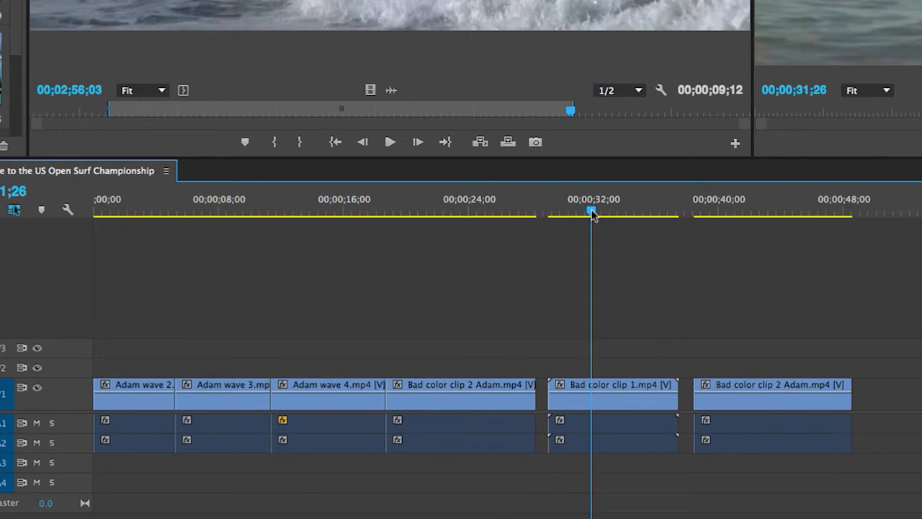
pyautogui.click(627, 385)
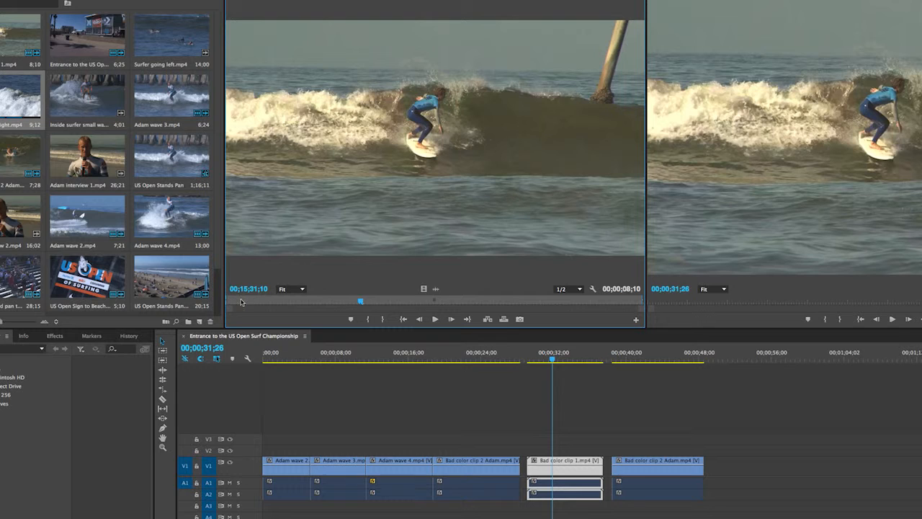
pyautogui.click(575, 436)
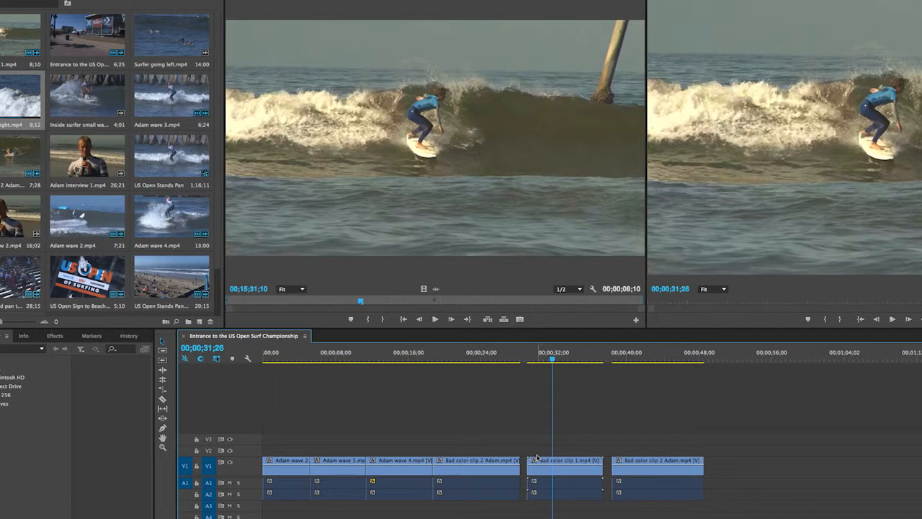
pyautogui.moveTo(528, 467); pyautogui.dragTo(536, 462)
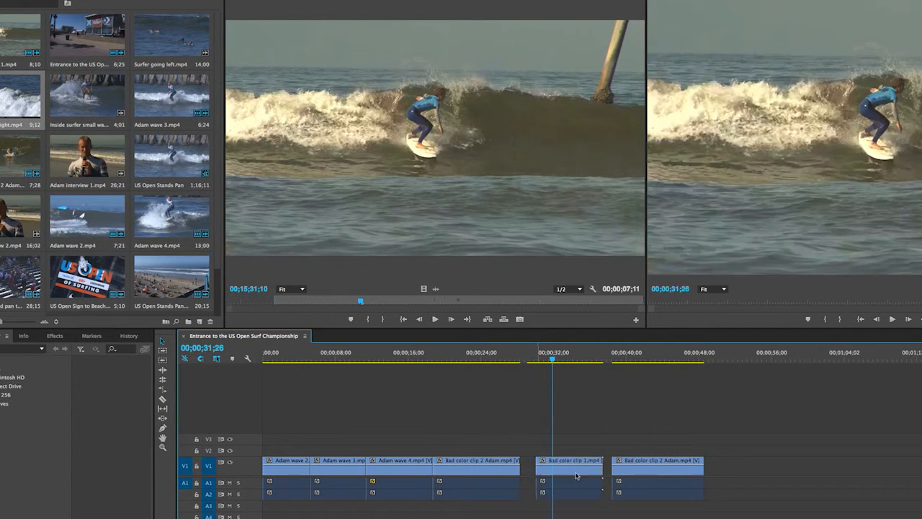
pyautogui.moveTo(602, 462); pyautogui.dragTo(591, 462)
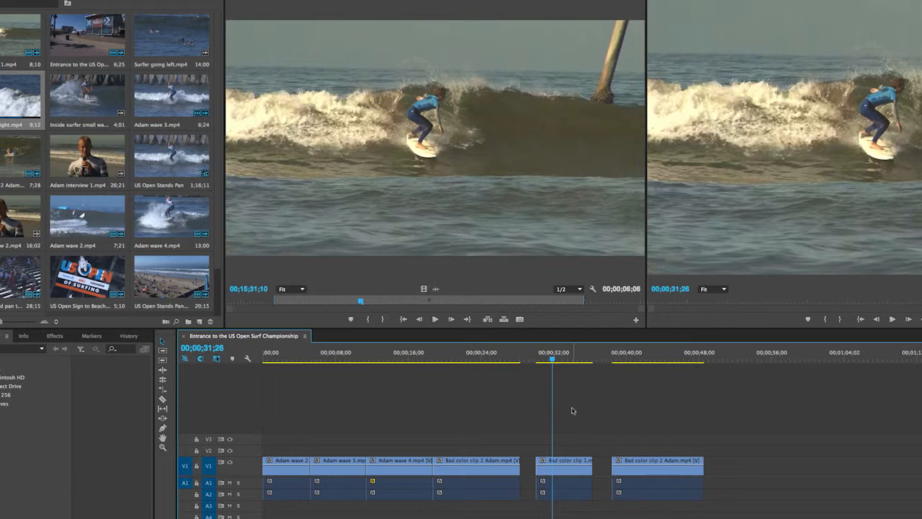
# - Delete the gaps before and after Bad color clip 1.mp4 on the timeline
pyautogui.hscroll(5, 568, 434)
pyautogui.hscroll(-5, 541, 430)
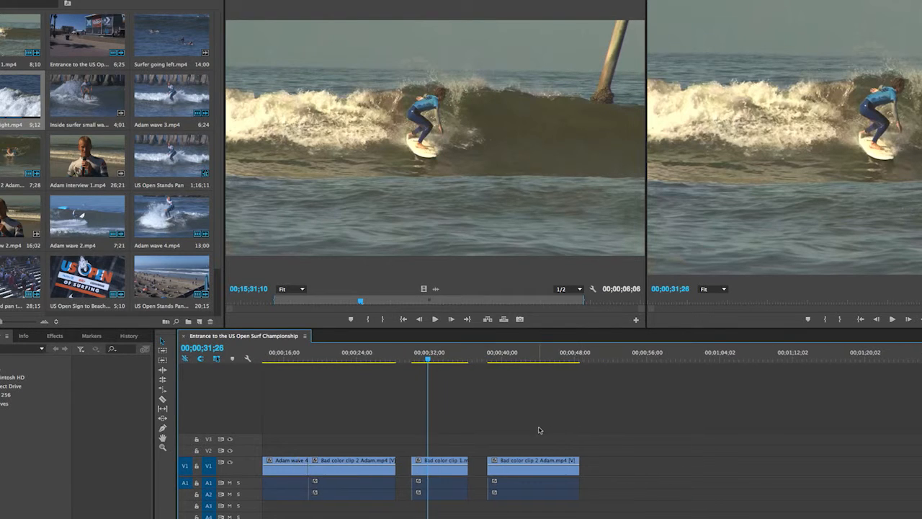
pyautogui.click(530, 465)
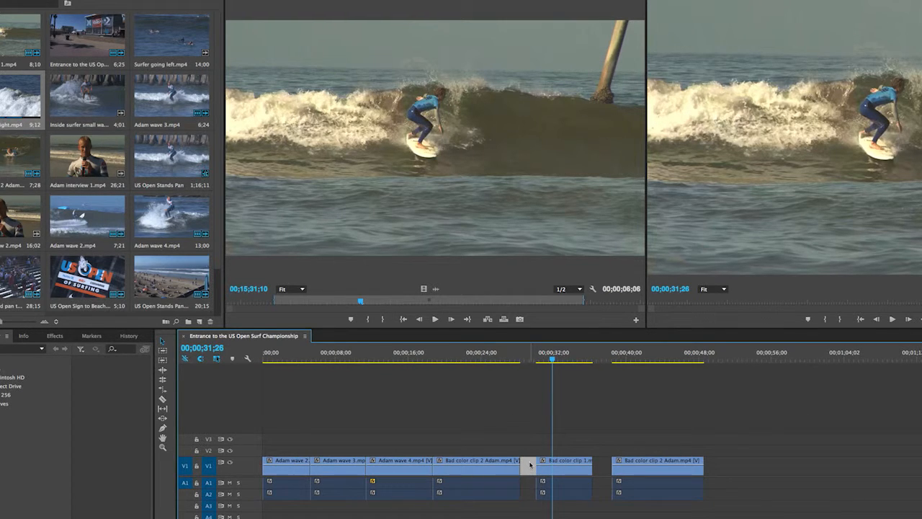
pyautogui.press('Delete')
pyautogui.click(582, 465)
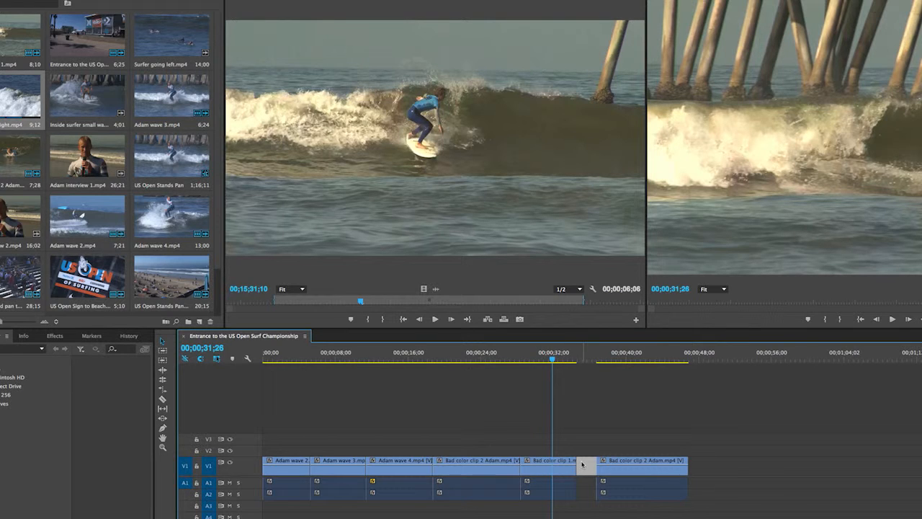
pyautogui.press('Delete')
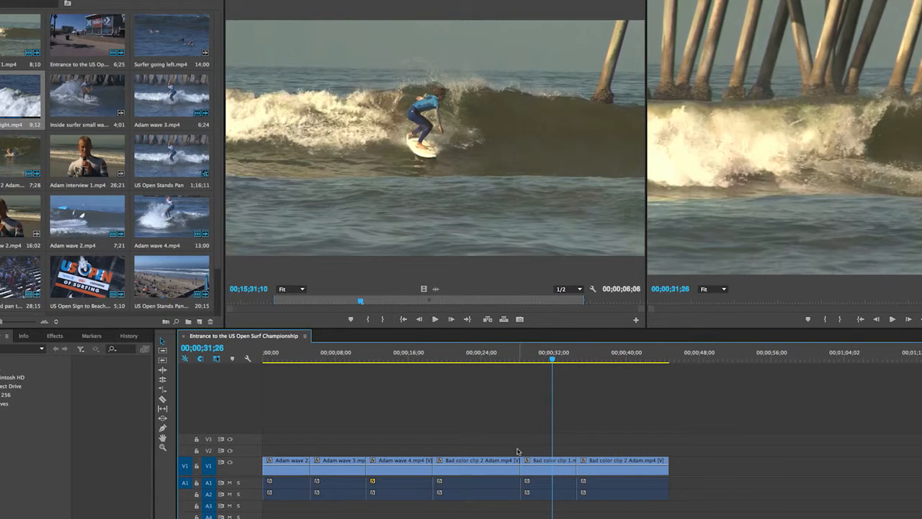